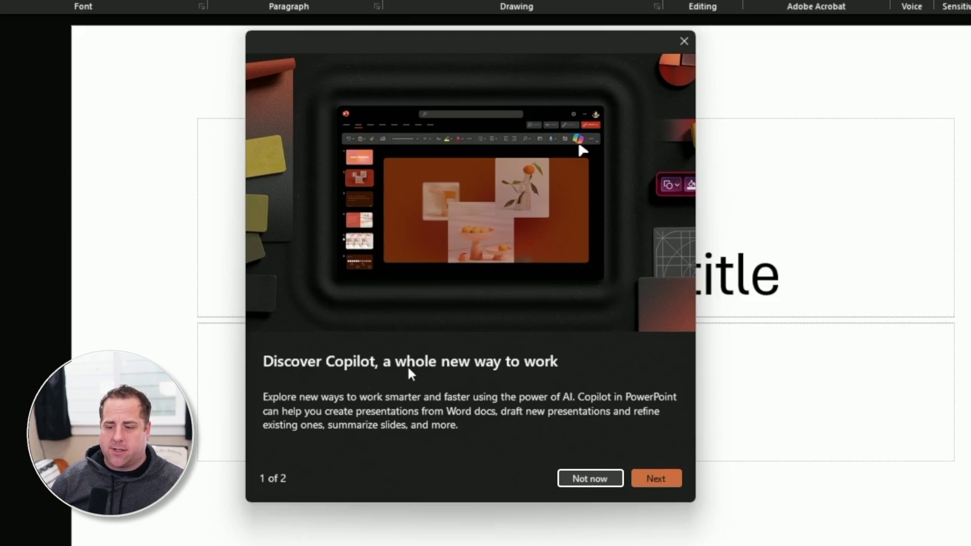
- Get past the two-page Copilot introduction and open the Copilot pane with its suggested prompts
click(653, 478)
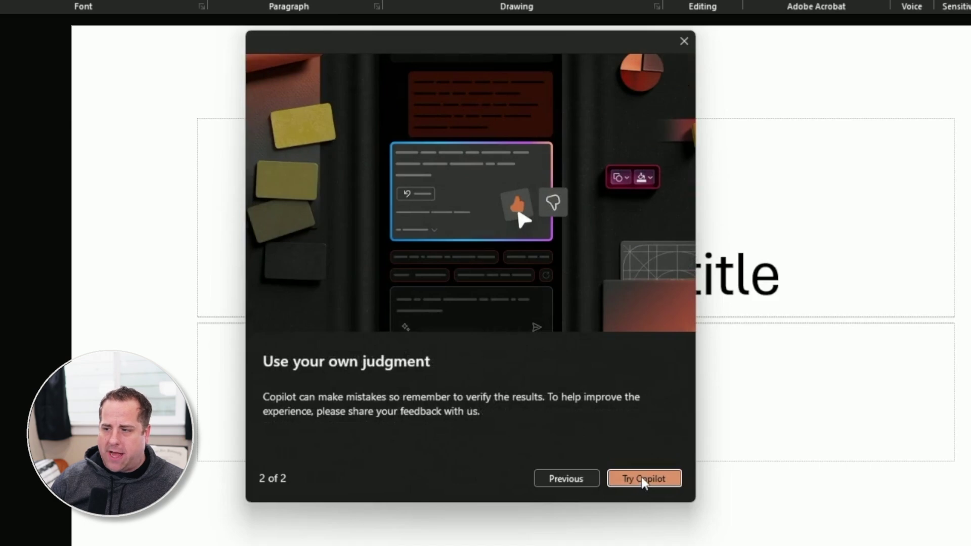
click(644, 478)
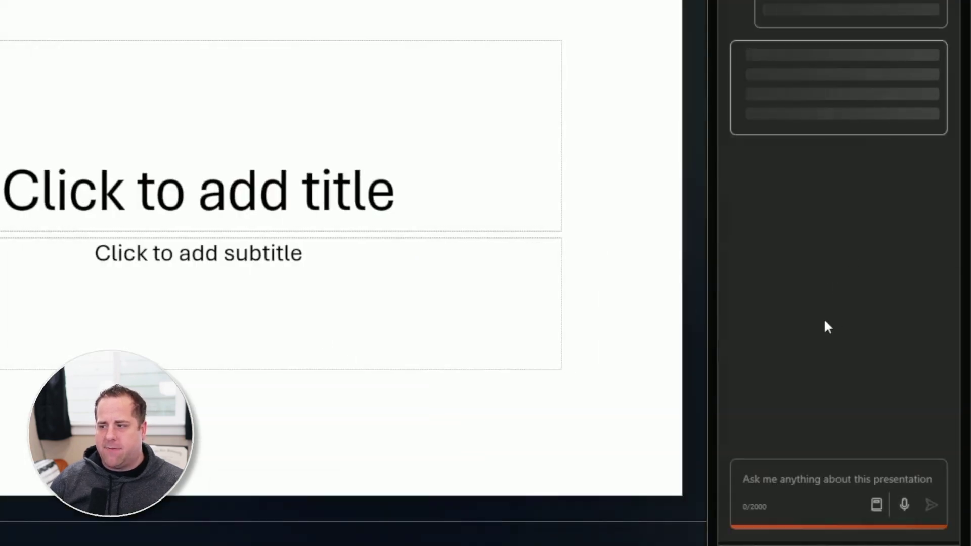
click(855, 76)
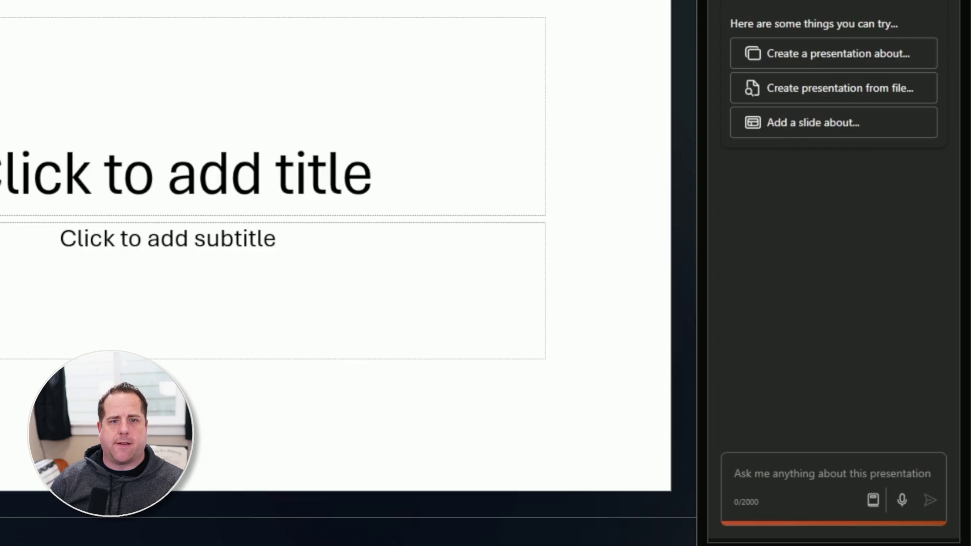
- Send Copilot the RingCentral vs Google Voice prompt asking for five reasons to choose RingCentral
text(Create a presentation about the differences between Ringcentral and Google Voice. I want to focus on the feature benefits of each and lead the presentation on a journey that shows the user they should pick RingCentral over Google. I will need five reasons to go with Ringcentral over Google and how it can benefit a business to choose RingCentral)
key(Return)
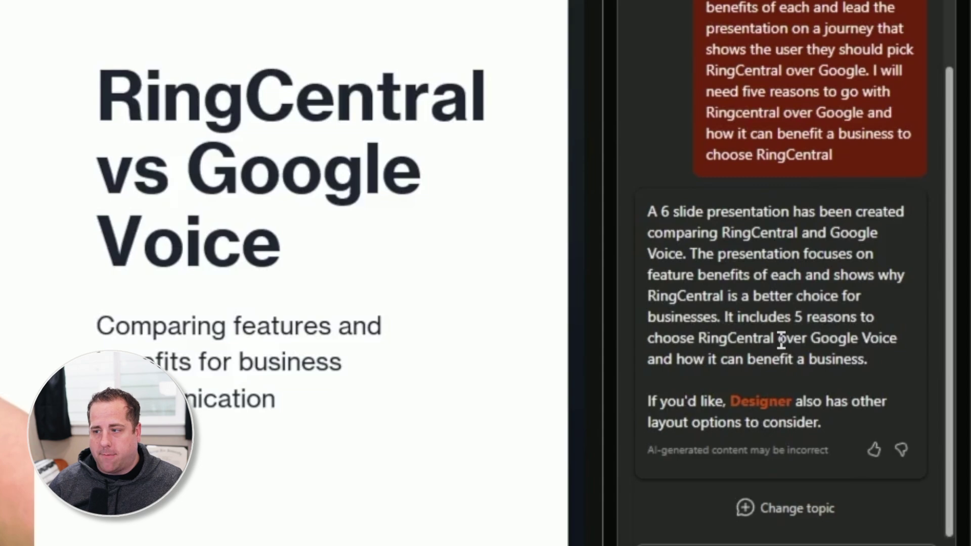
scroll(781, 342, up, 3)
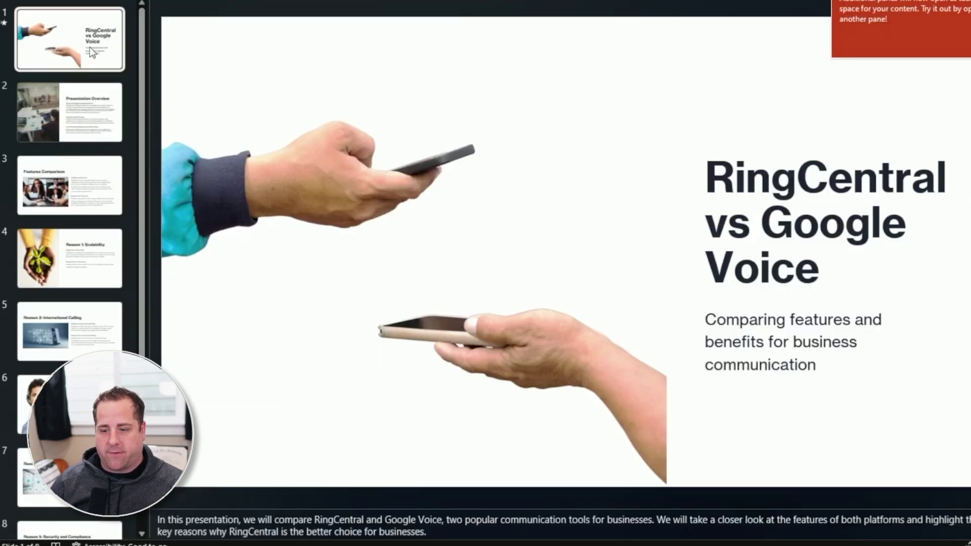
click(89, 46)
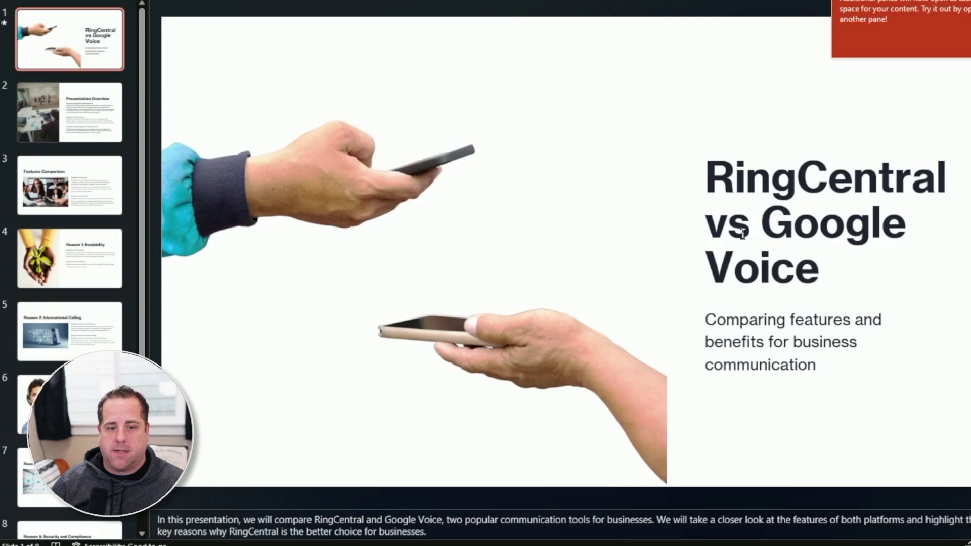
click(74, 120)
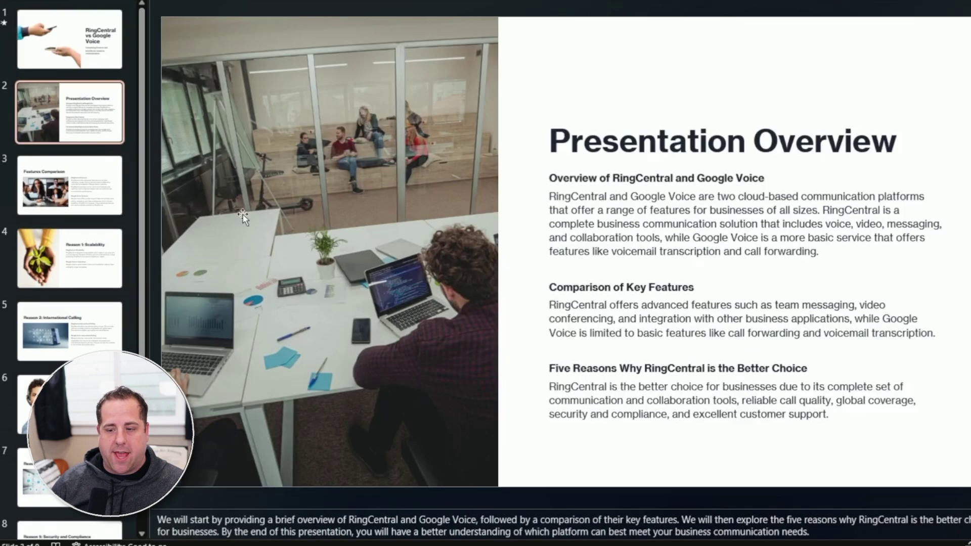
click(58, 215)
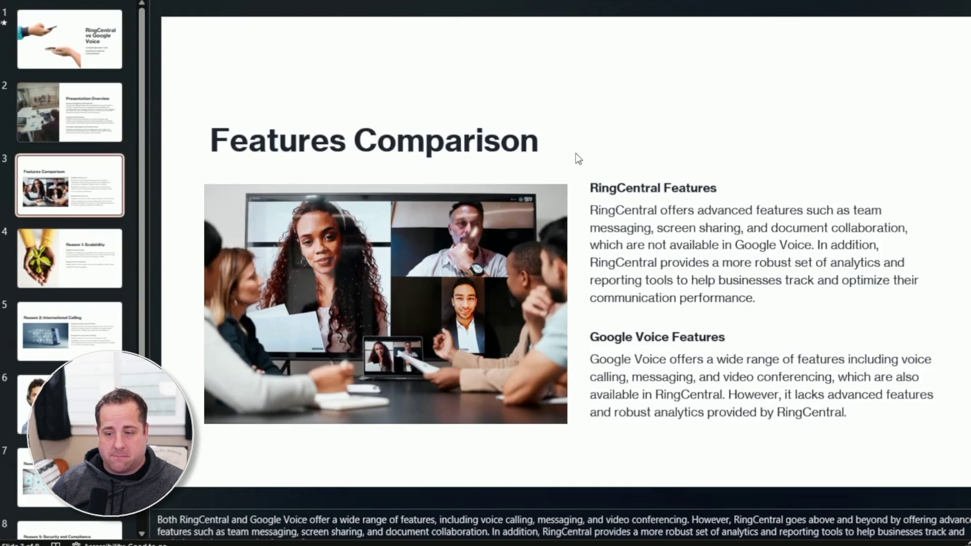
click(61, 251)
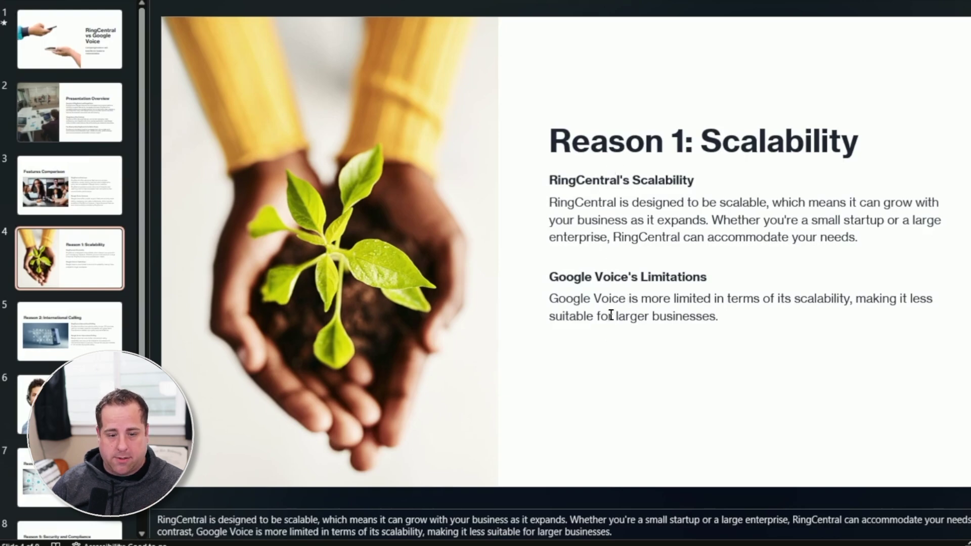
click(81, 304)
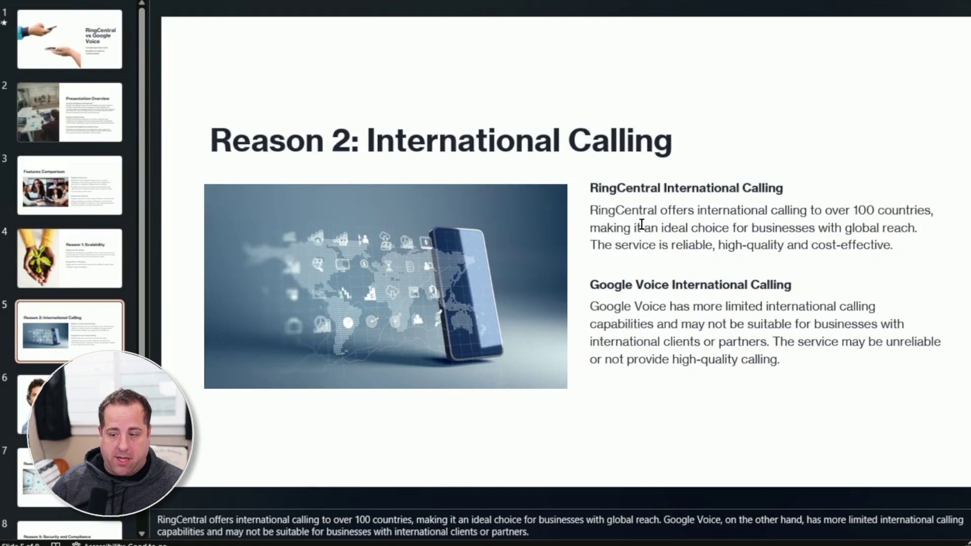
key(Down)
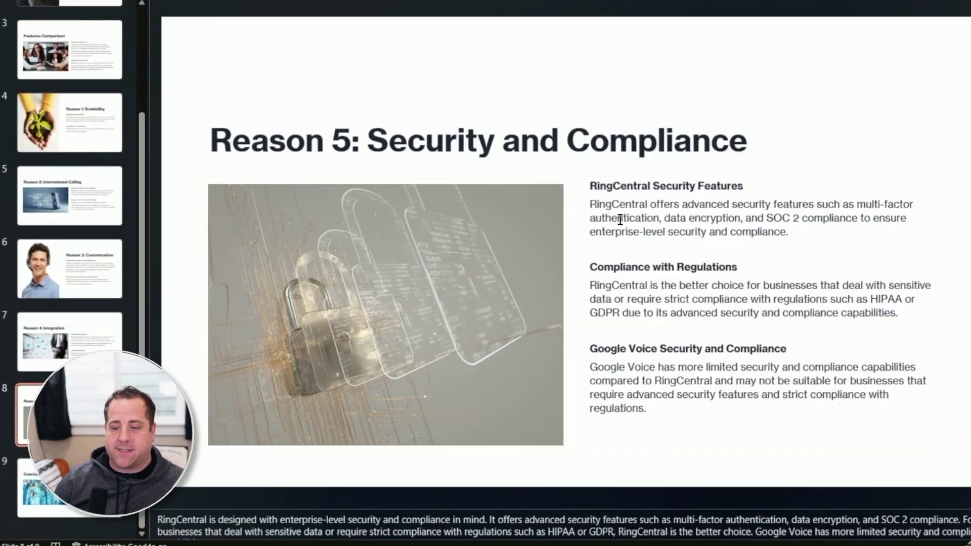
key(Down)
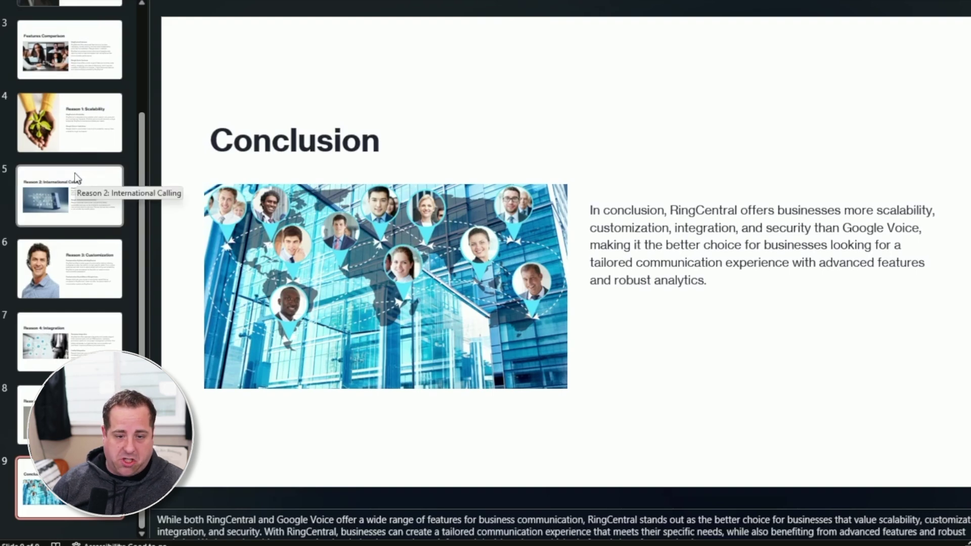
scroll(75, 177, up, 2)
scroll(74, 174, up, 4)
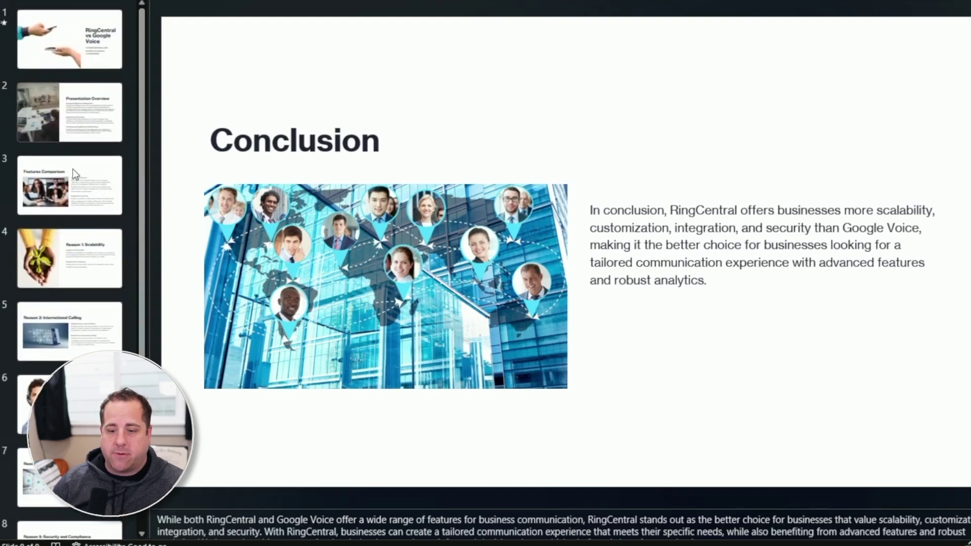
click(81, 30)
- Go to slide 2, the Presentation Overview slide
click(72, 123)
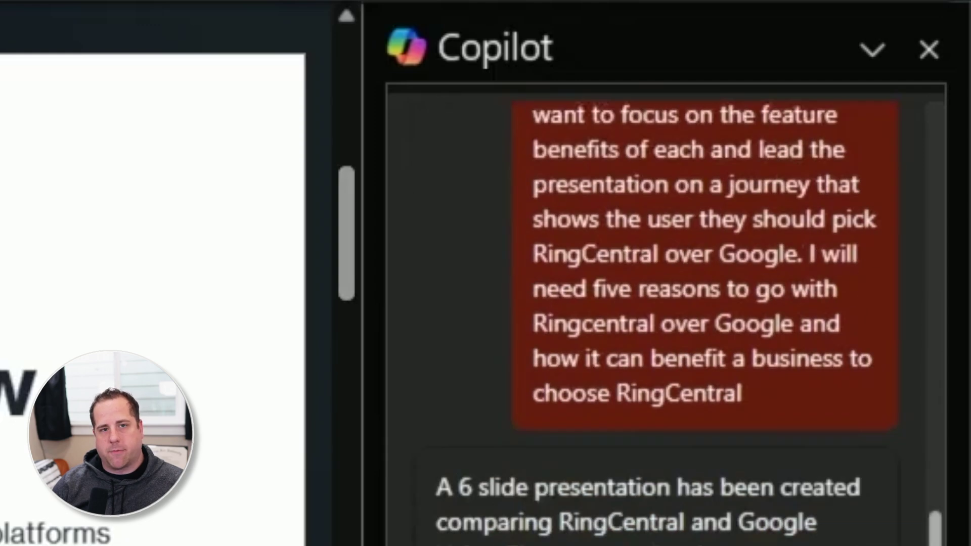
- Read through Copilot's summary of the deck and expand its 9 slide references
scroll(689, 324, down, 1)
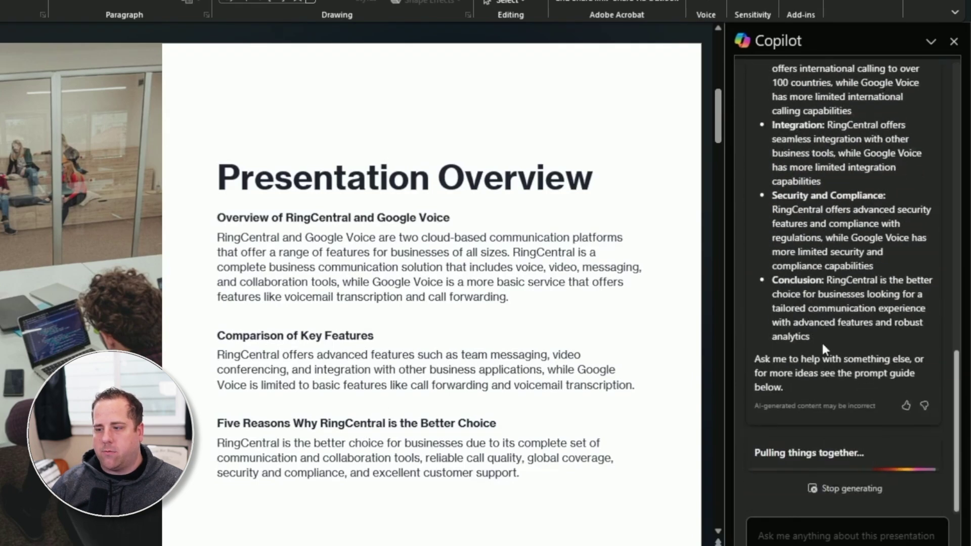
scroll(823, 345, down, 2)
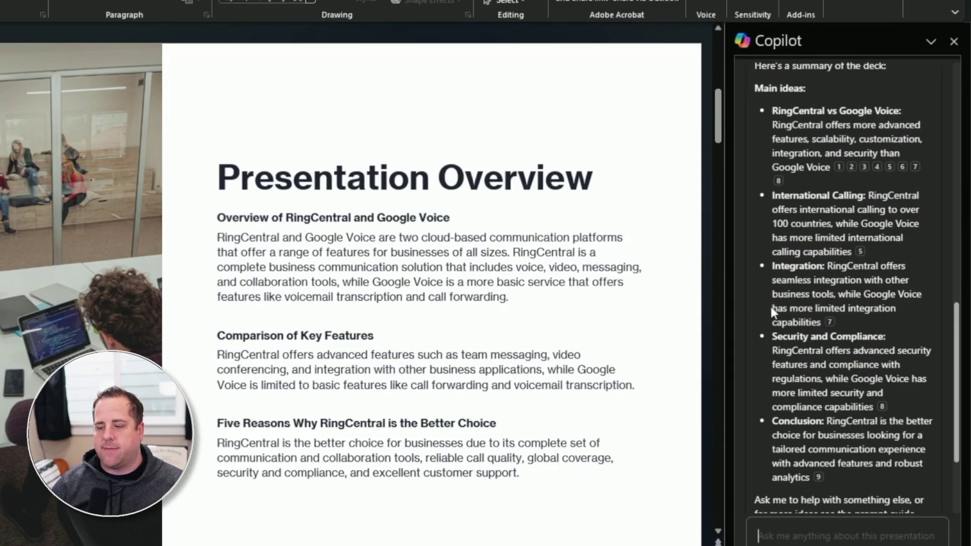
scroll(821, 321, down, 3)
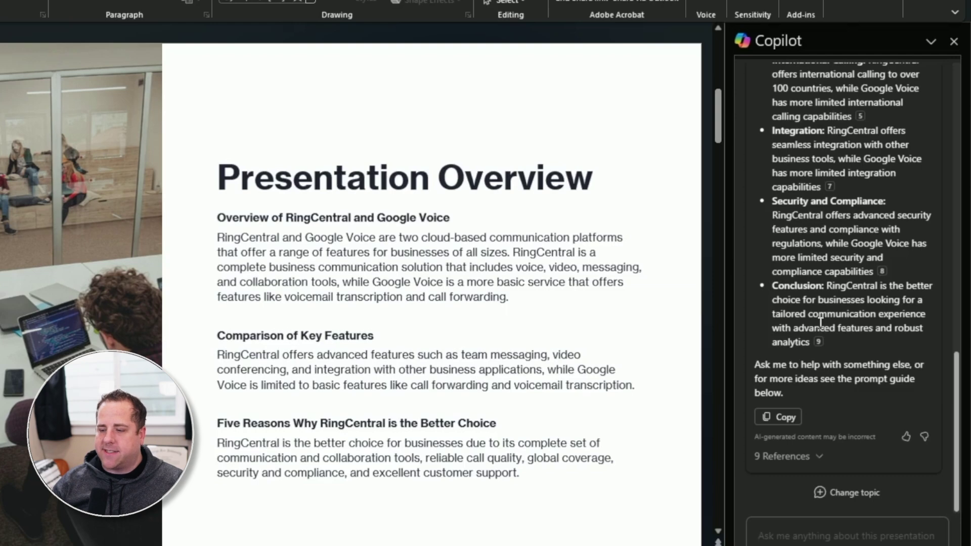
click(819, 456)
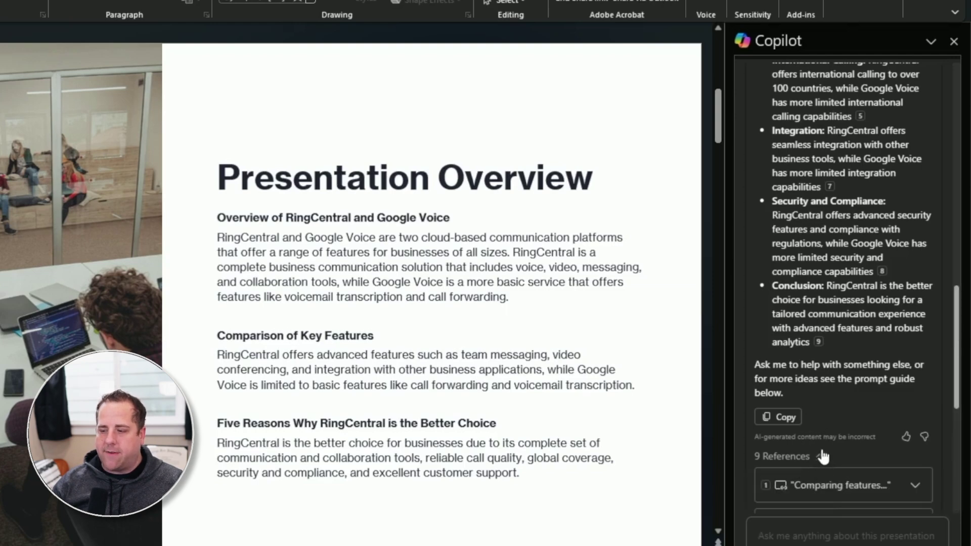
scroll(826, 442, down, 5)
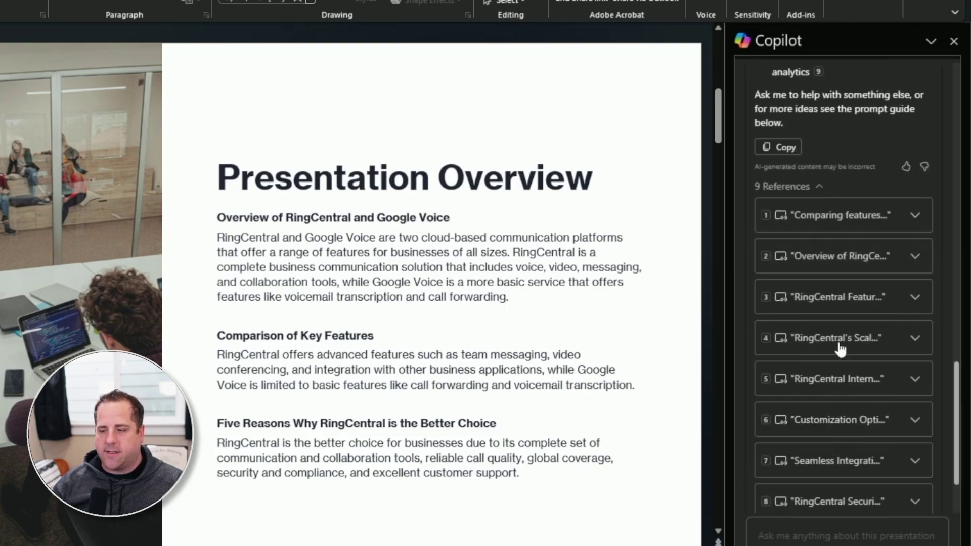
scroll(829, 376, down, 2)
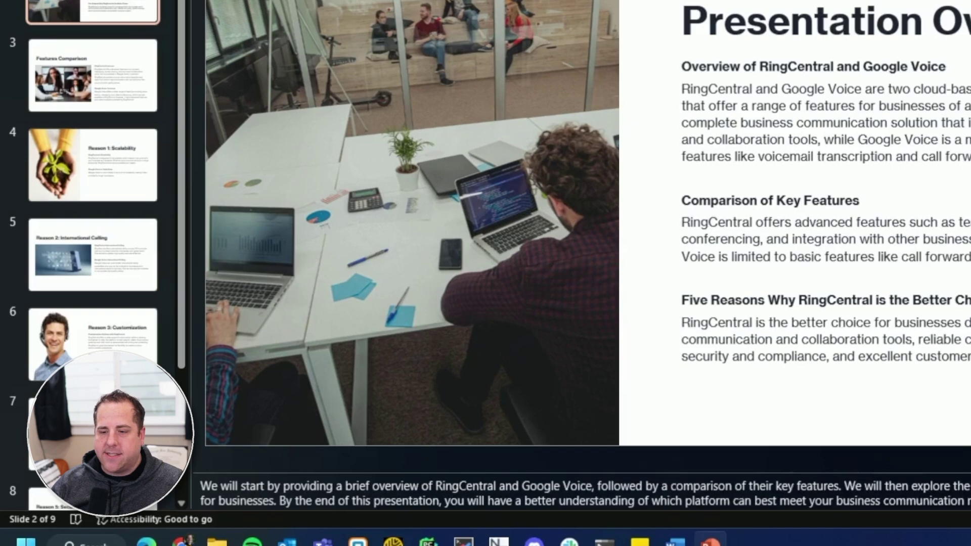
- Select the speaker notes text, then go back to the title slide and select its notes paragraph
key(ctrl+a)
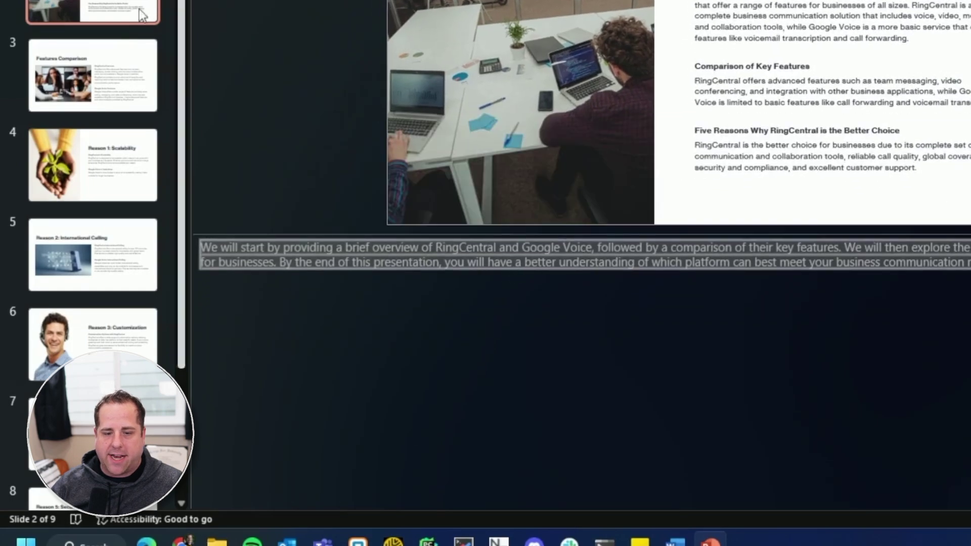
key(Page_Up)
triple_click(329, 250)
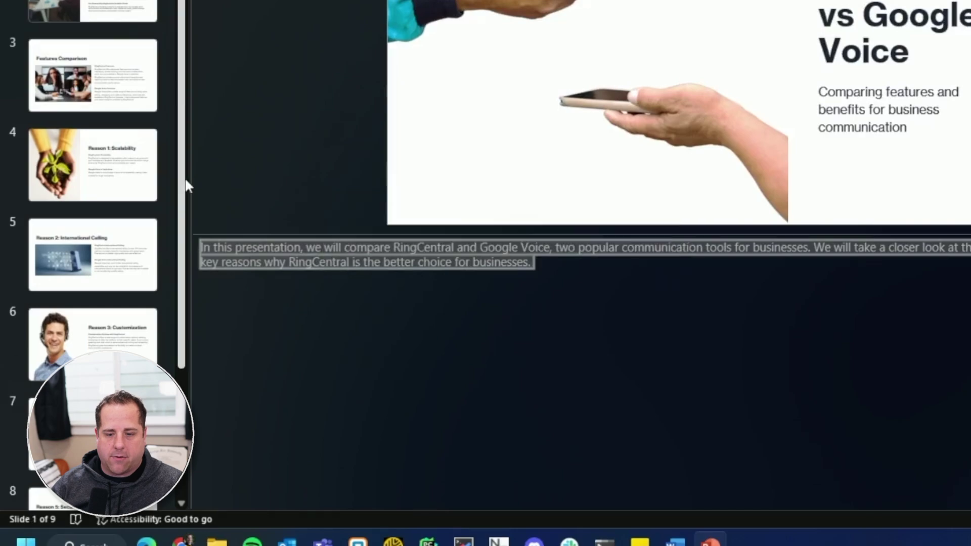
- Advance from Reason 1: Scalability through the deck to the concluding slide 9
key(Page_Down)
key(Page_Down)
key(Page_Down)
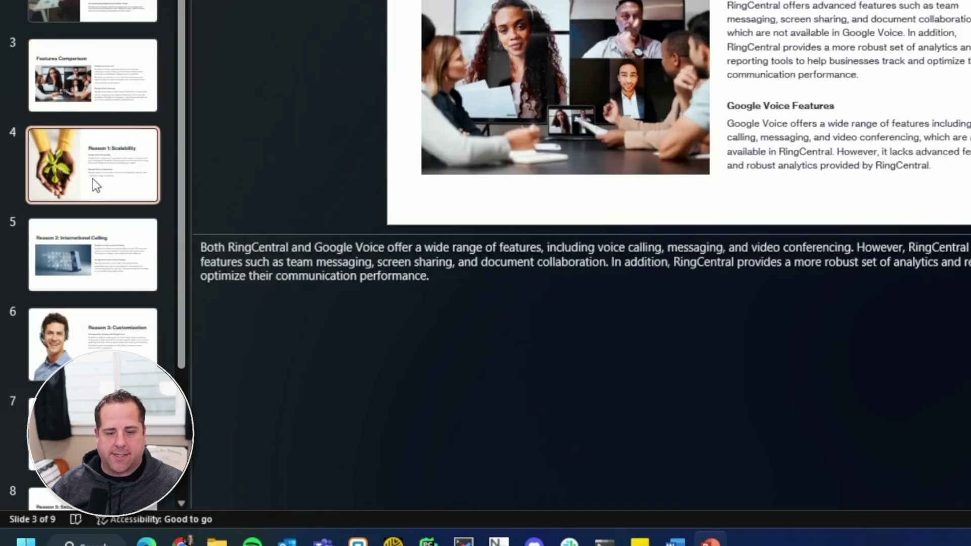
key(Page_Down)
key(Page_Down)
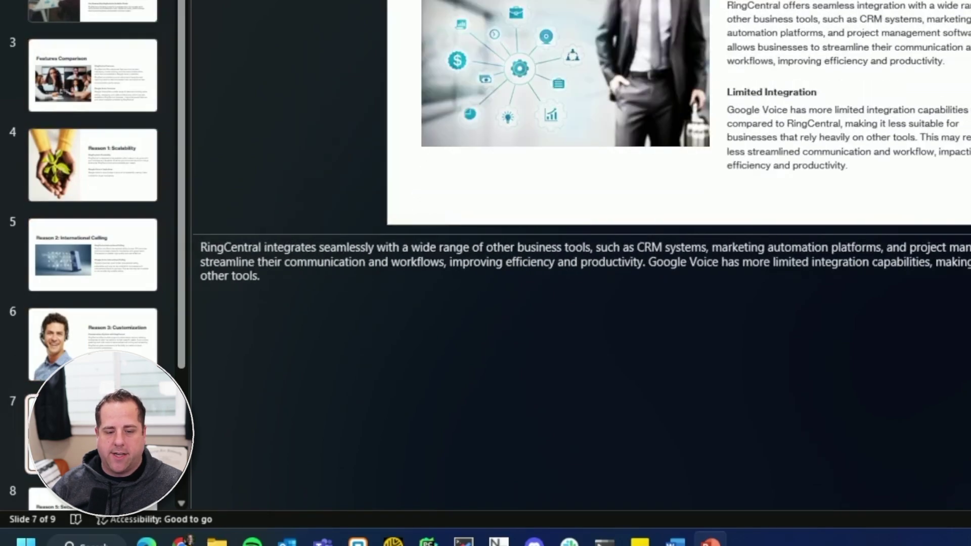
key(Page_Down)
key(Page_Down)
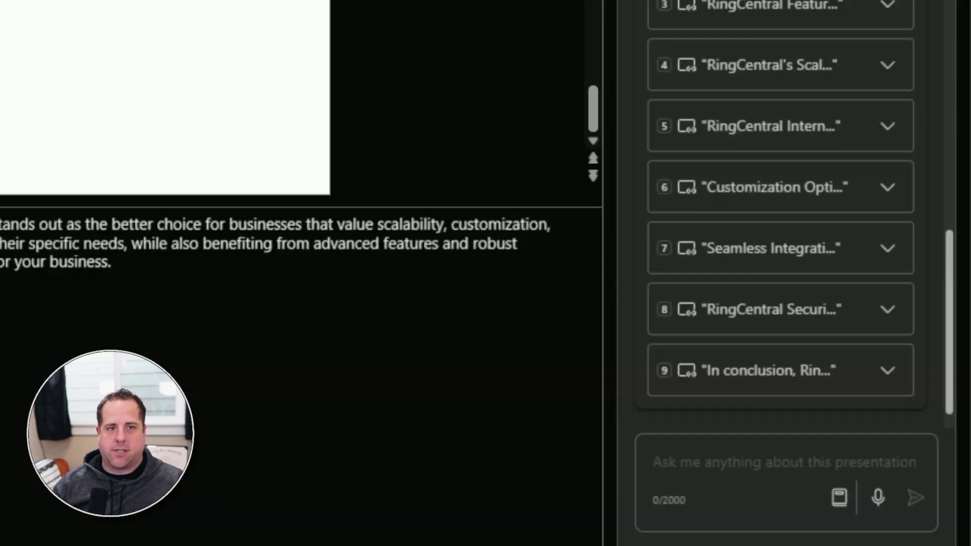
- Paste the slide-by-slide NextTech Consultants MSP prompt into Copilot and review it through Slide 10
key(ctrl+v)
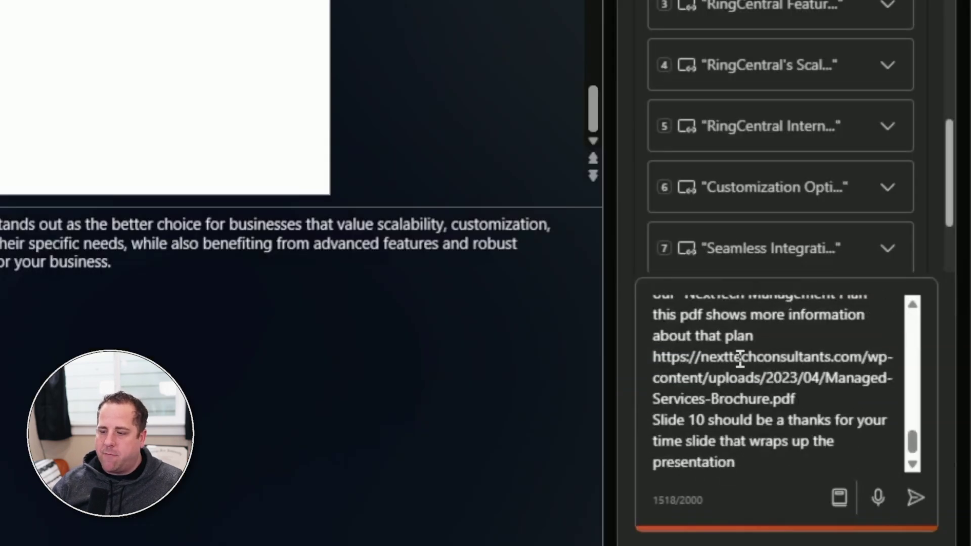
scroll(740, 361, up, 5)
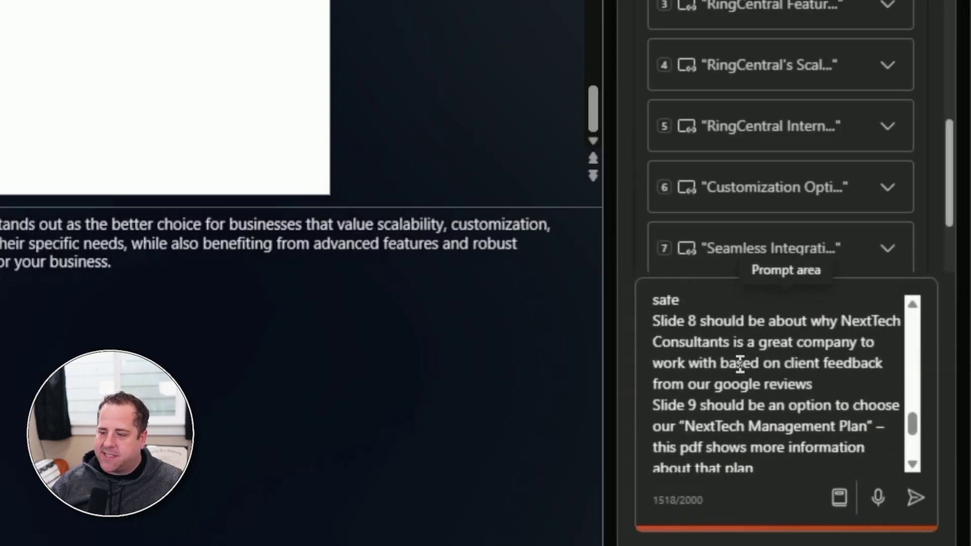
scroll(739, 363, up, 5)
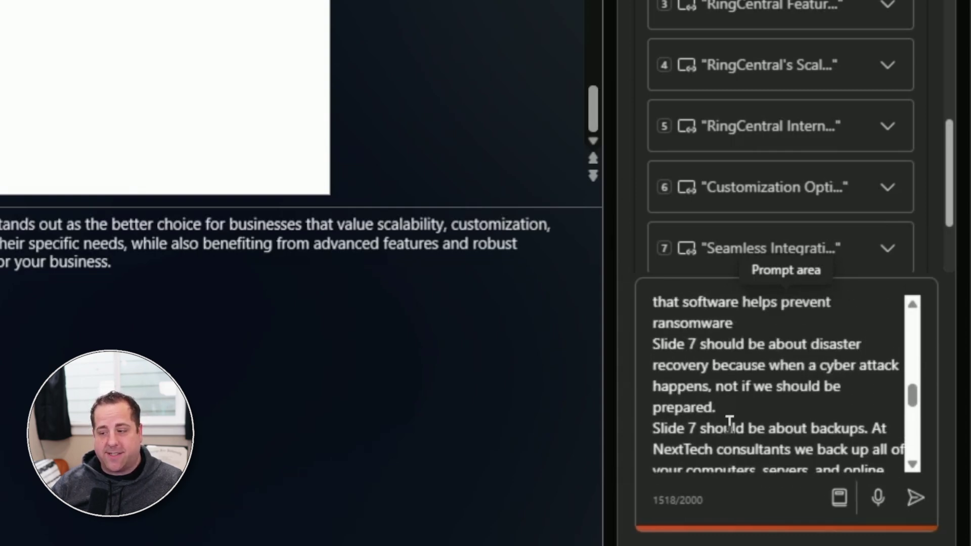
scroll(733, 405, up, 10)
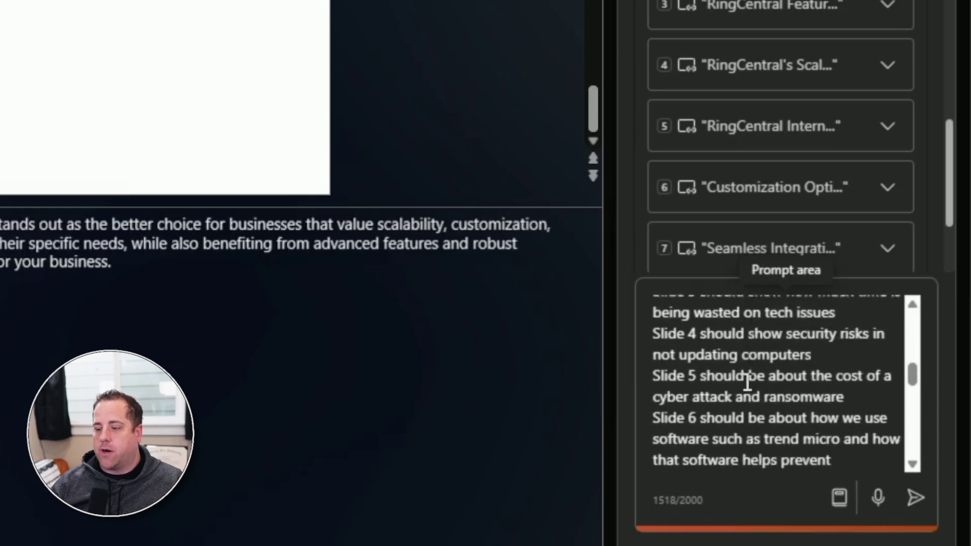
scroll(747, 377, up, 4)
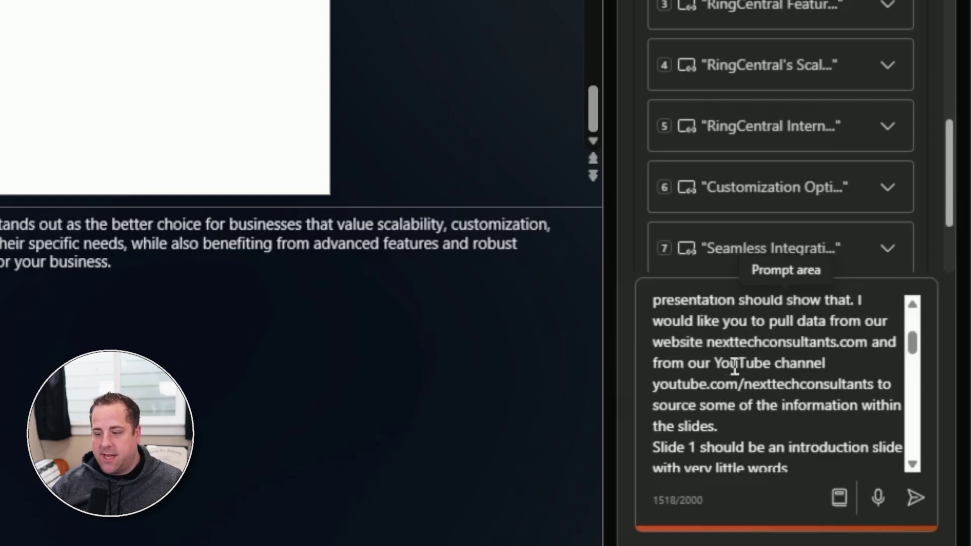
scroll(738, 405, down, 1)
scroll(741, 395, down, 8)
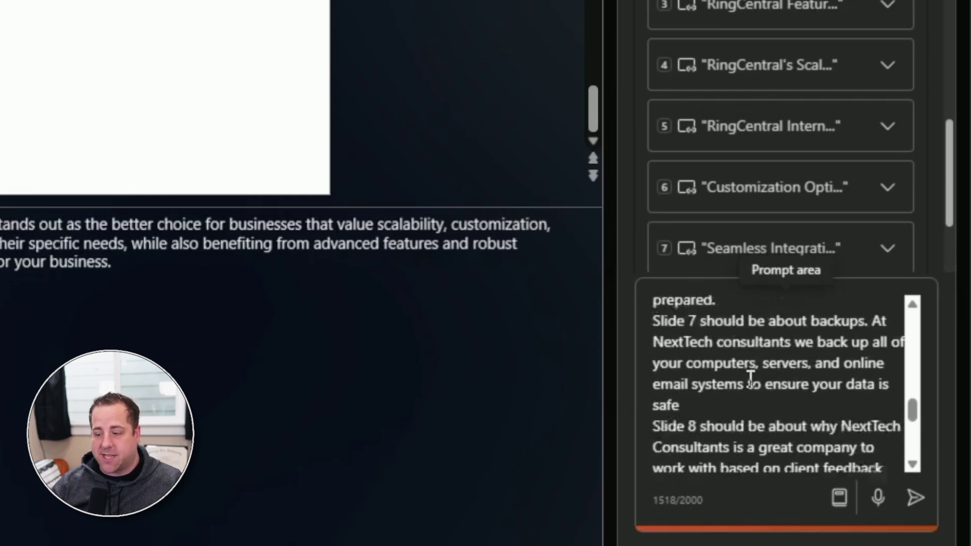
scroll(752, 376, down, 4)
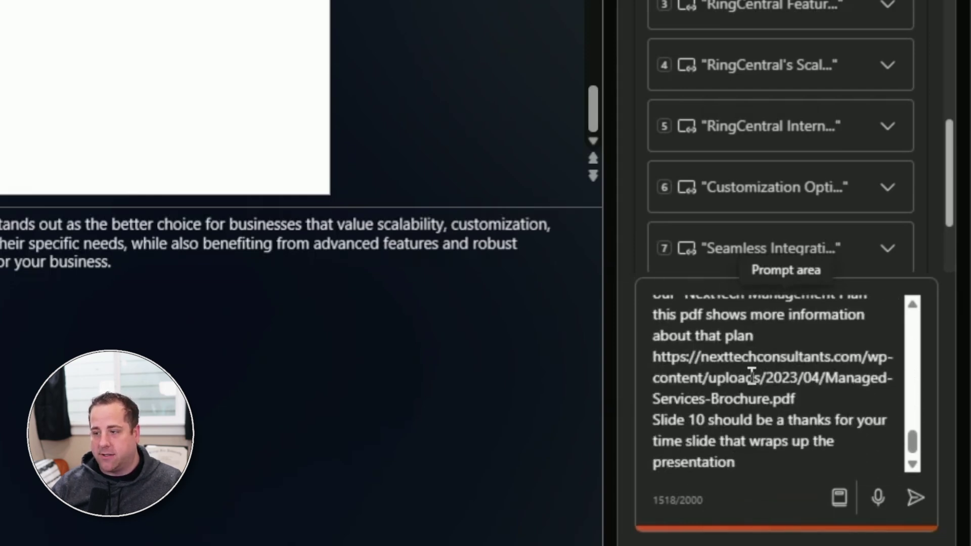
triple_click(778, 417)
key(ctrl+a)
click(734, 460)
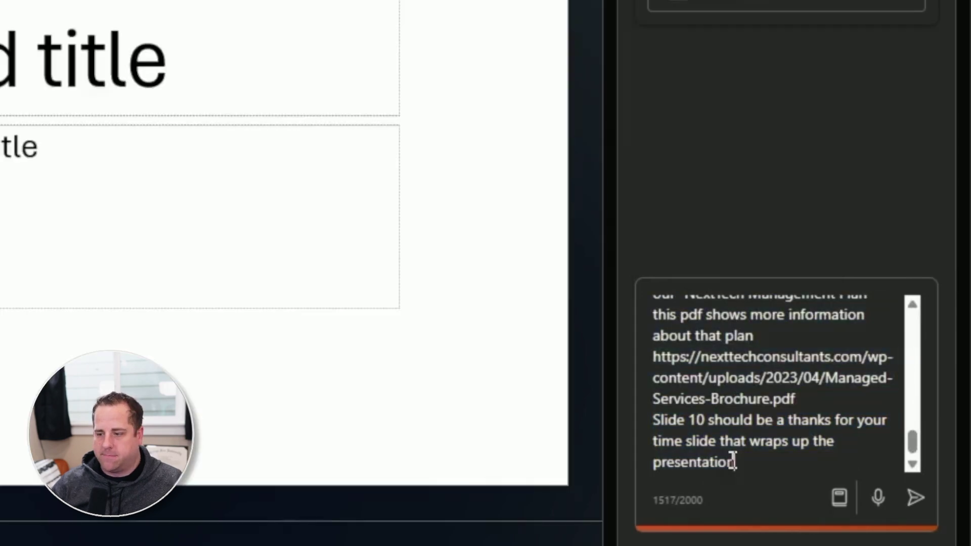
- Submit the NextTech prompt so Copilot generates the 11-slide deck
key(Return)
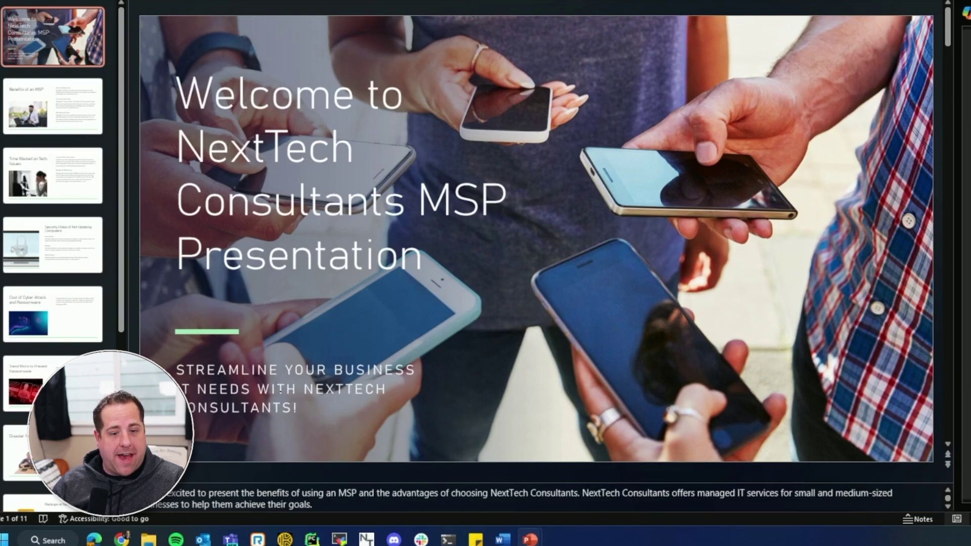
- View slides 2–5: Benefits of an MSP, Time Wasted, Security Risks, and Cyber Attack Cost
click(54, 108)
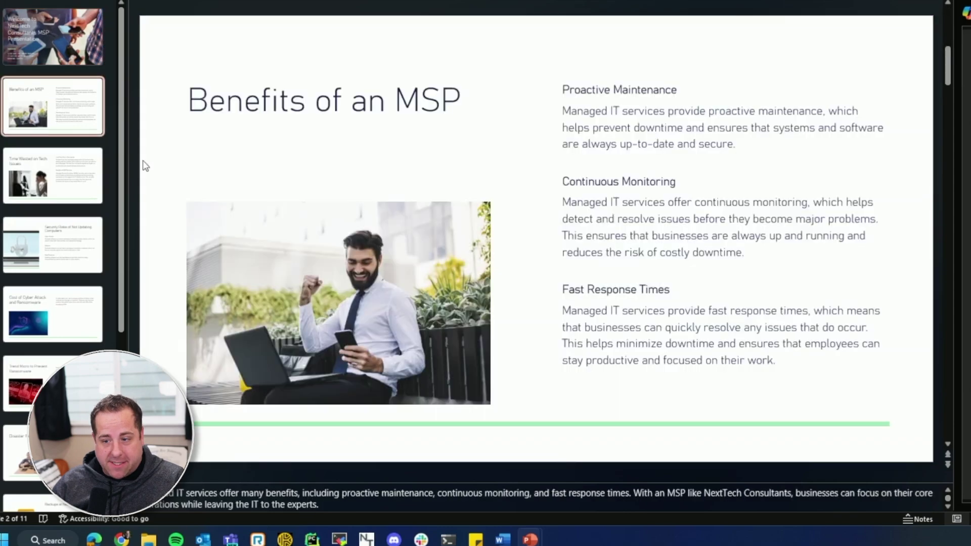
click(21, 165)
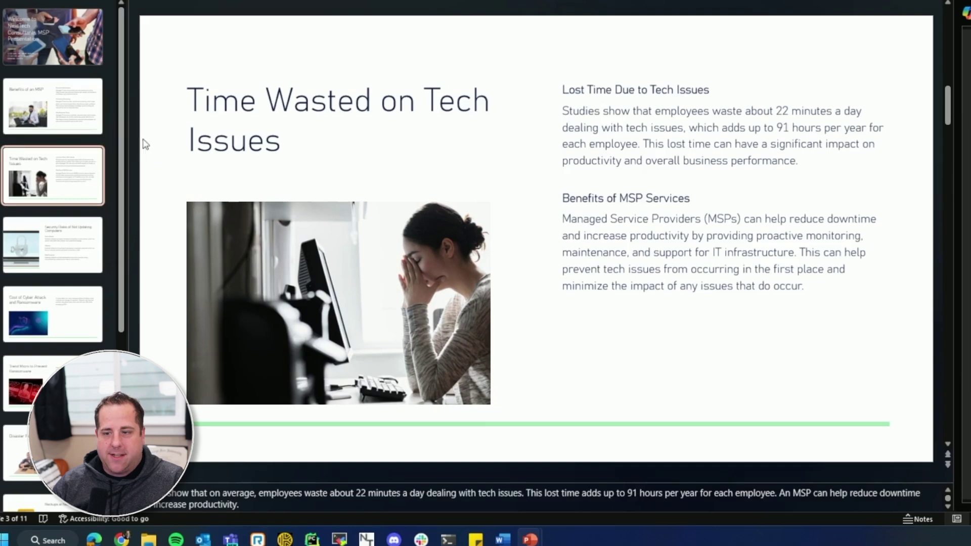
click(76, 245)
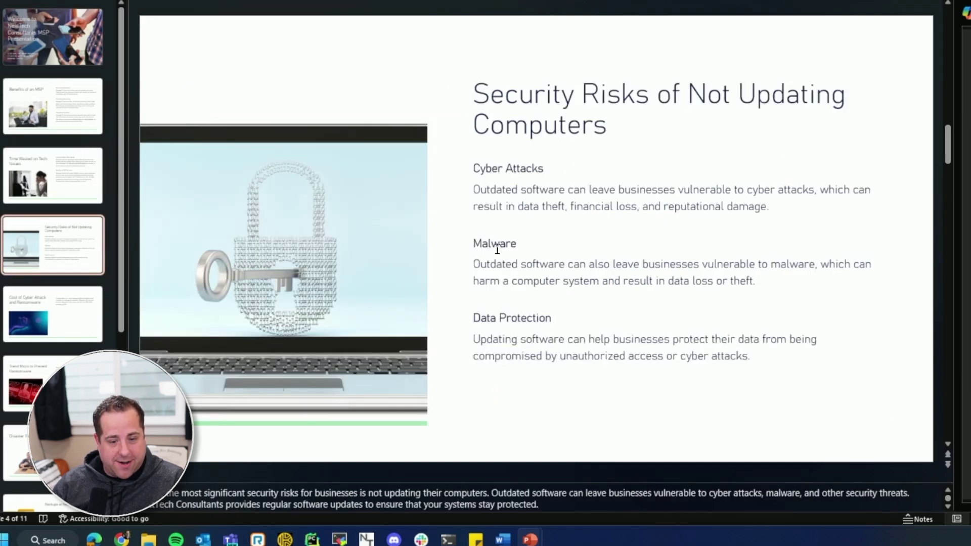
click(57, 304)
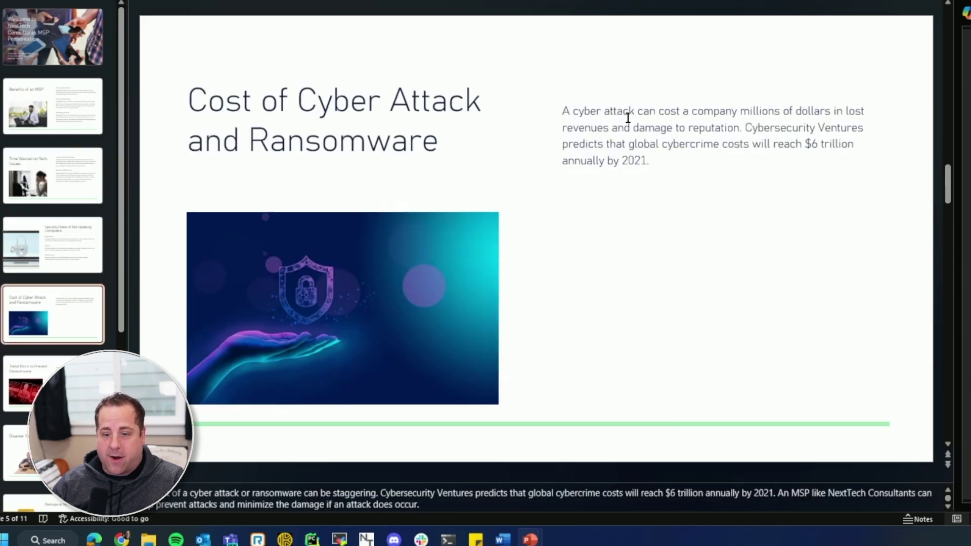
- Move through the Trend Micro and Disaster Recovery slides to Client Feedback from Google Reviews
key(Down)
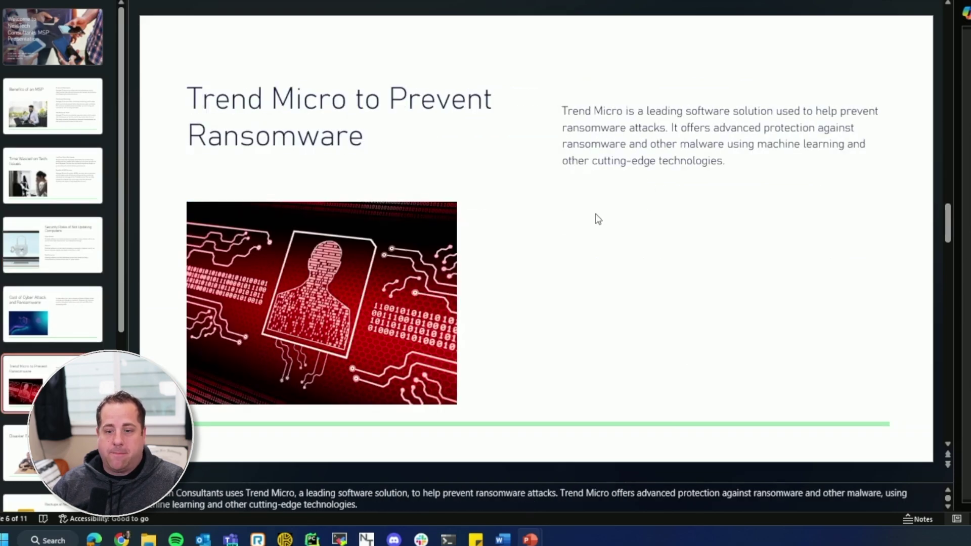
key(Up)
key(Down)
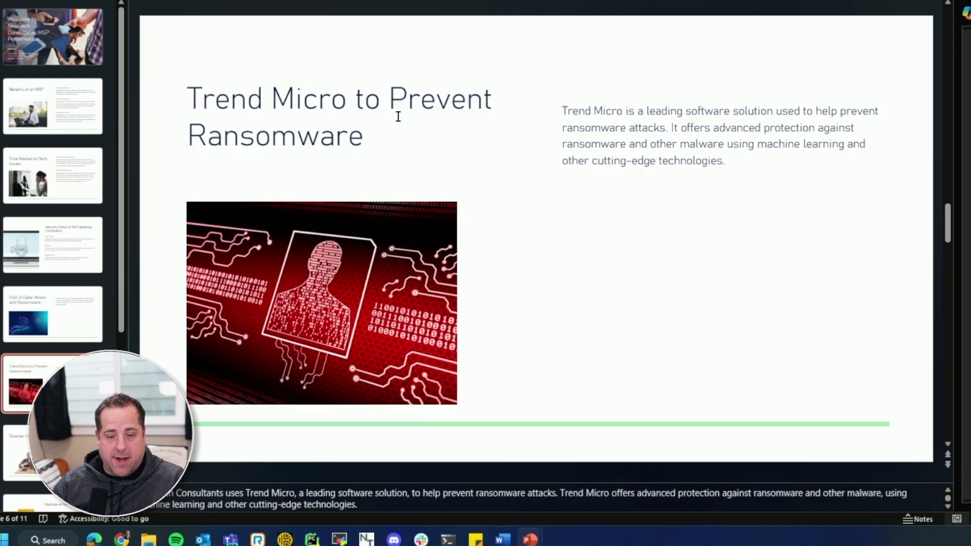
key(Down)
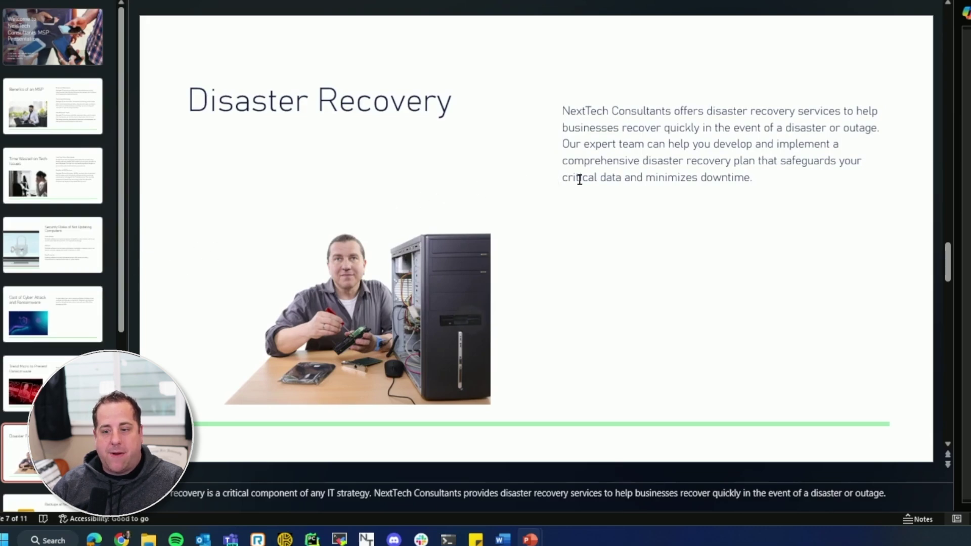
scroll(579, 180, down, 1)
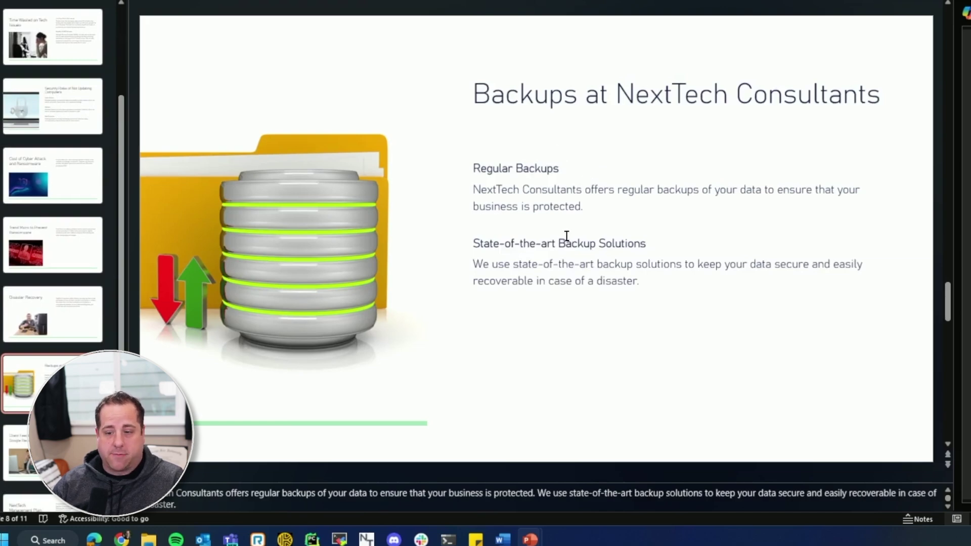
scroll(632, 245, down, 1)
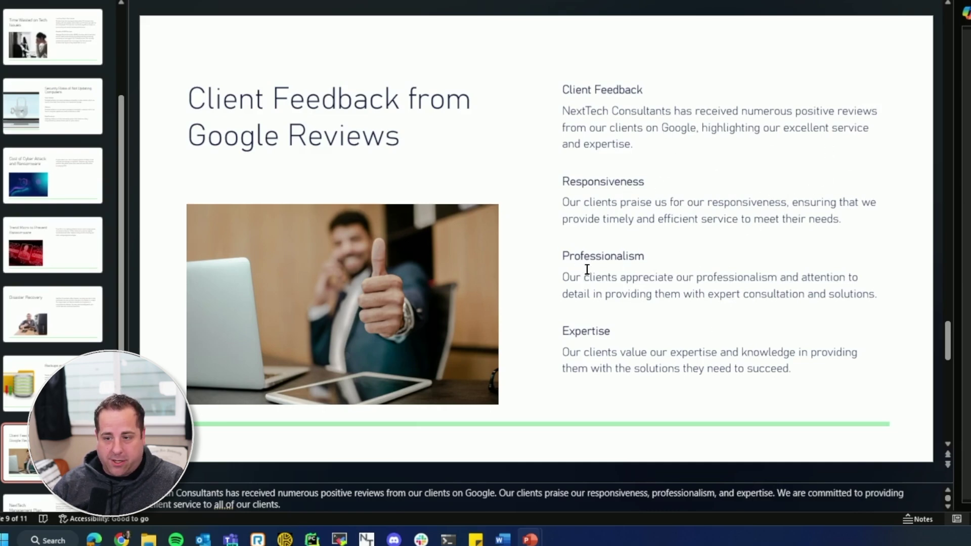
- Scroll to slide 10, NextTech Management Plan, then to the closing Thank You slide
scroll(588, 273, down, 1)
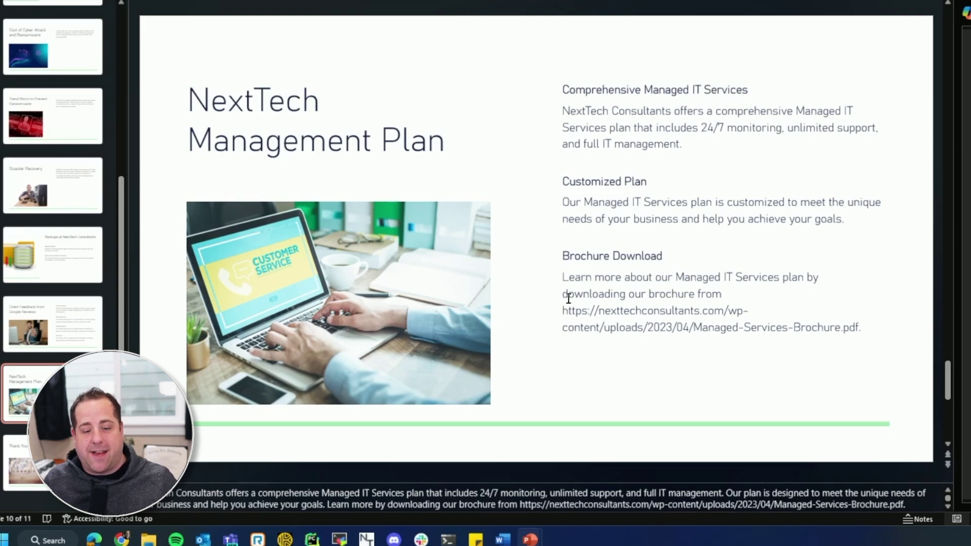
scroll(568, 314, down, 1)
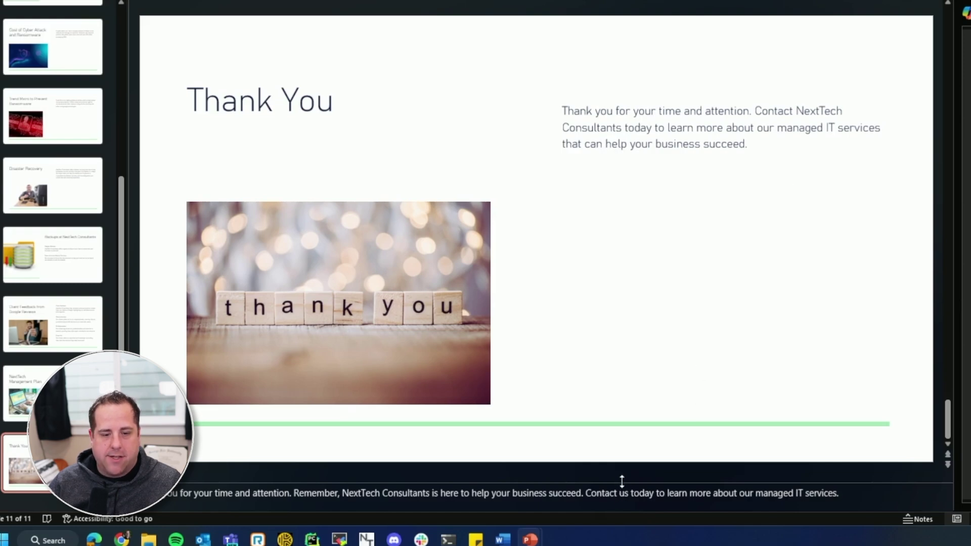
- Enlarge the speaker notes area and go back to the Backups at NextTech Consultants slide
drag(622, 481, 468, 305)
click(64, 317)
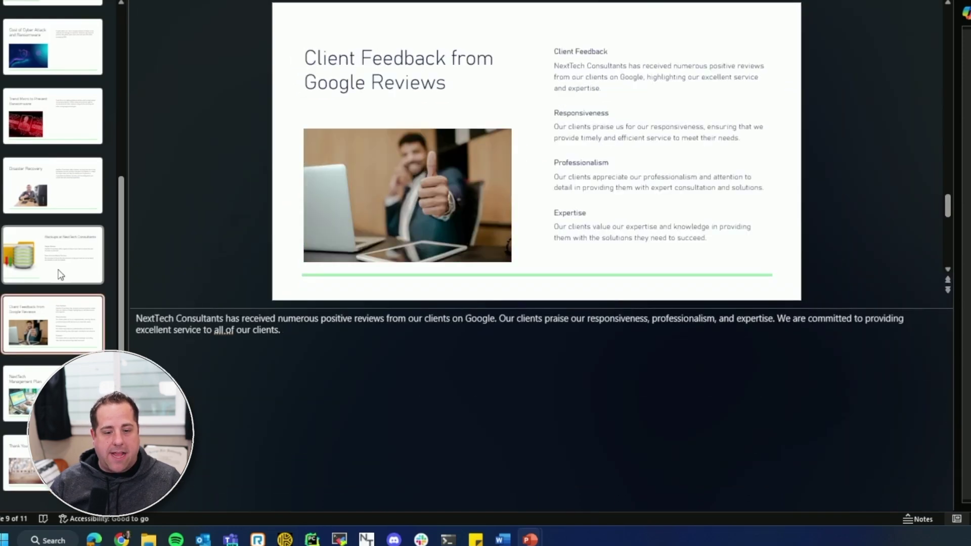